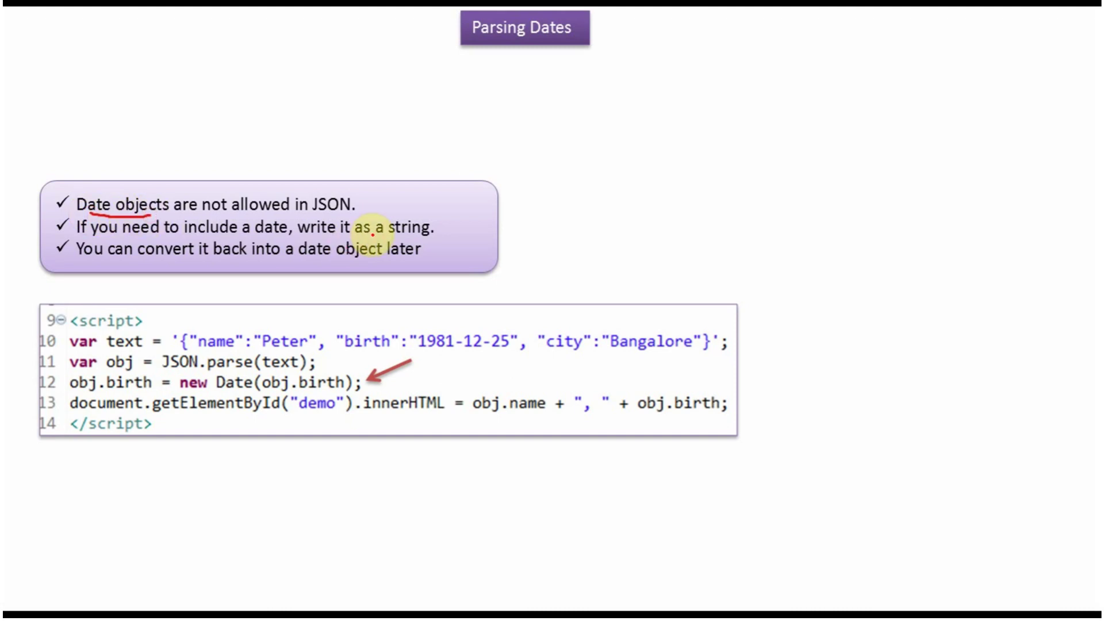
Underline 'as a string', 'birth', '1981-12-25', 'text', 'obj' and 'obj.birth', and mark the Date constructor
mouse_move(372, 231)
left_mouse_down()
mouse_move(411, 245)
mouse_move(407, 234)
left_mouse_up()
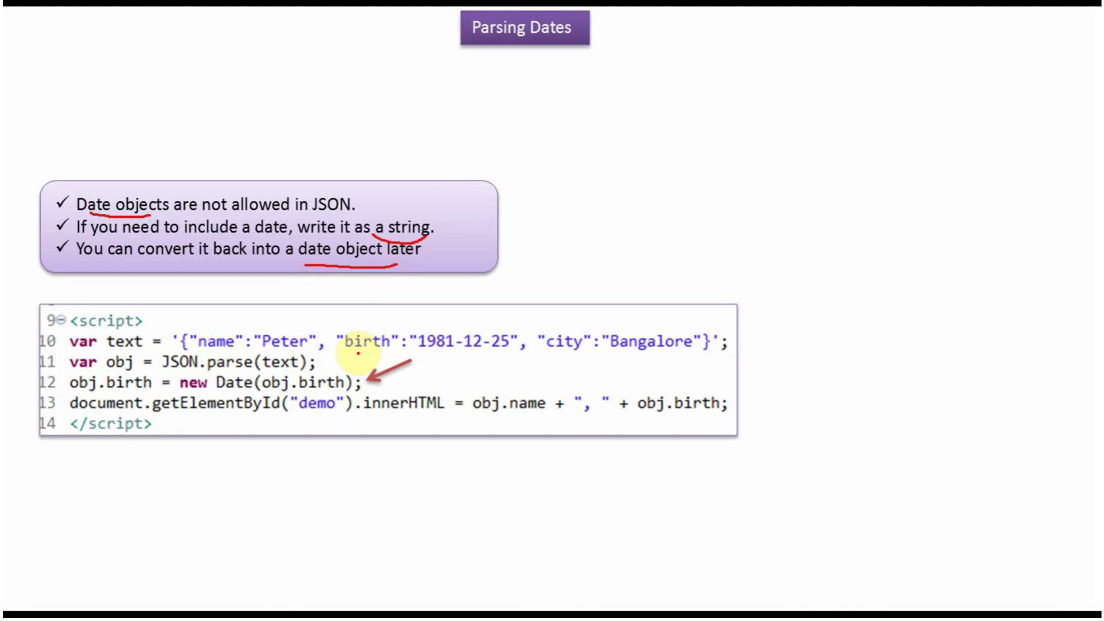
left_click_drag(346, 351, 500, 354)
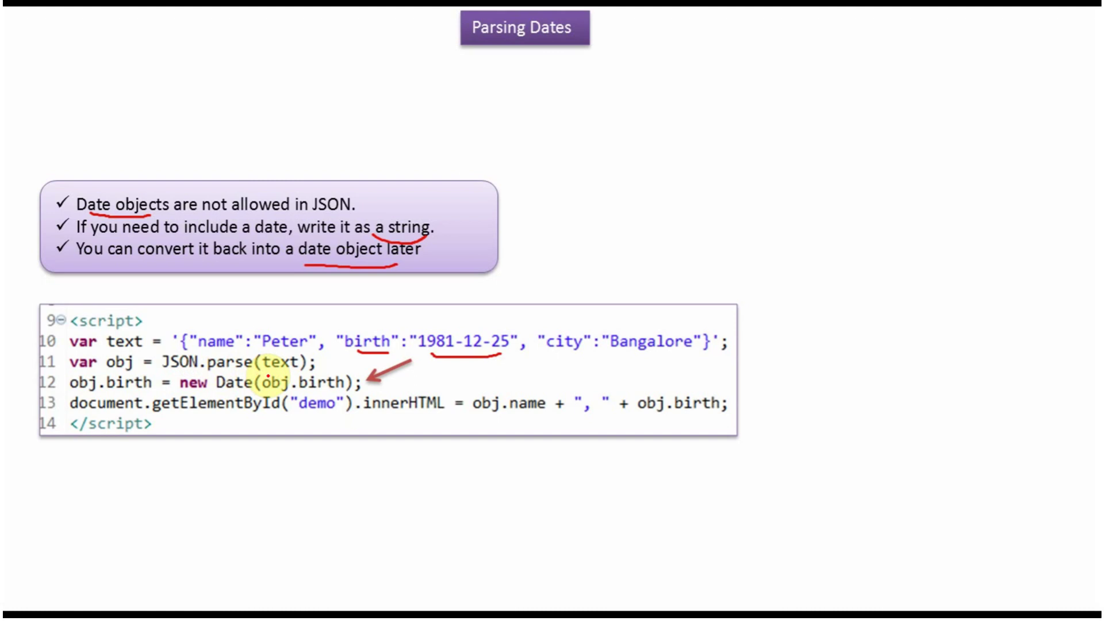
left_click_drag(264, 373, 290, 373)
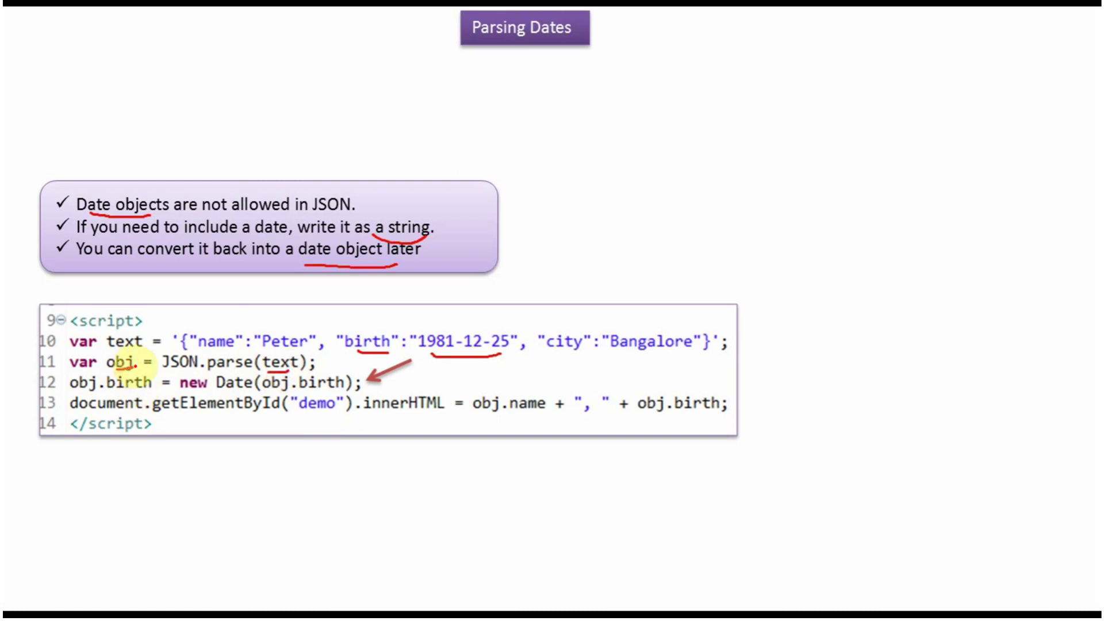
left_click_drag(115, 369, 138, 369)
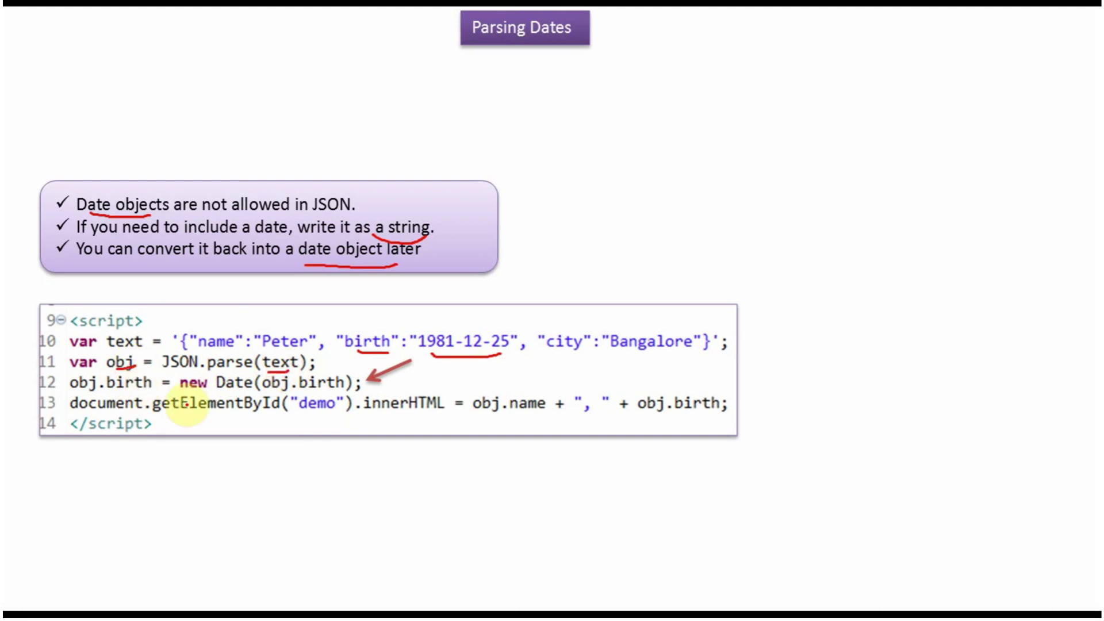
left_click_drag(304, 390, 332, 389)
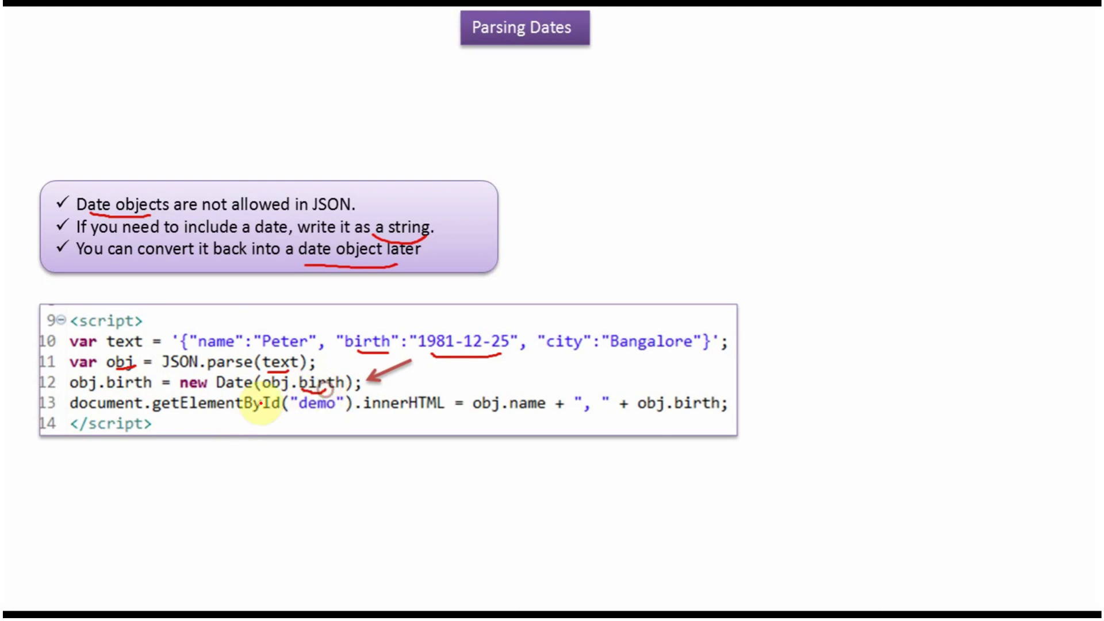
left_click(235, 394)
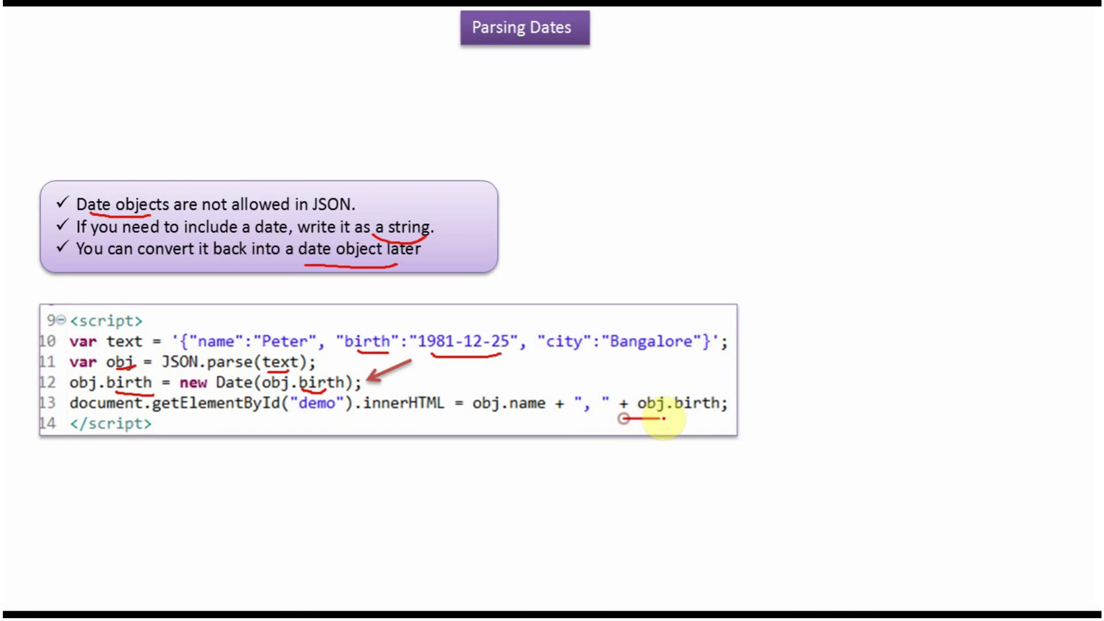
left_click_drag(638, 419, 721, 417)
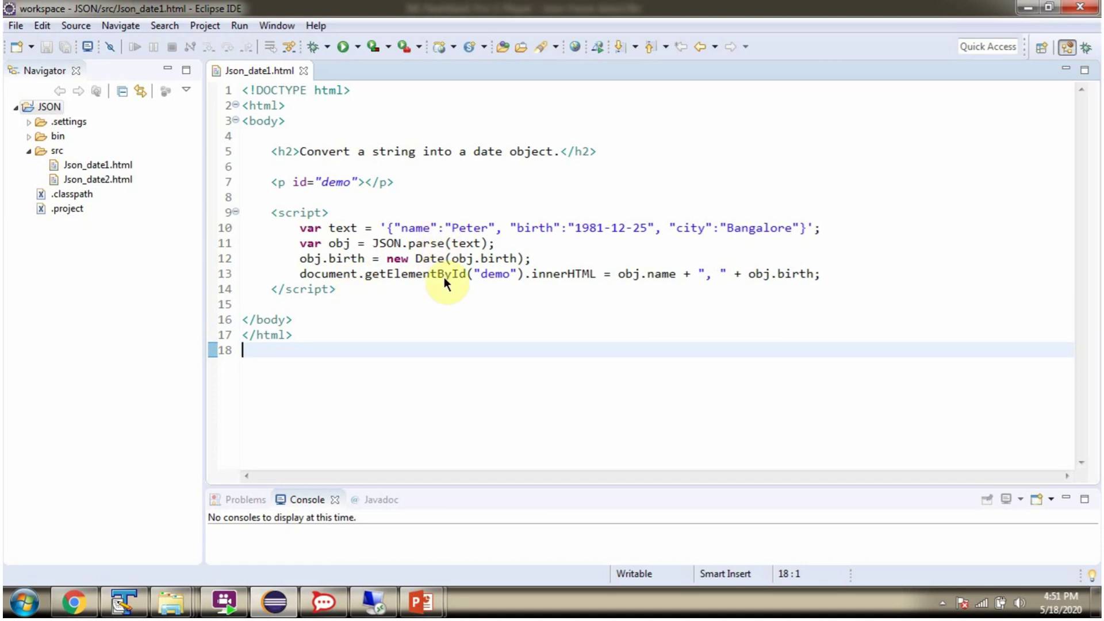
Render Json_date1.html in the Web Browser, highlight its birth date output, and return to the source
left_click(118, 165)
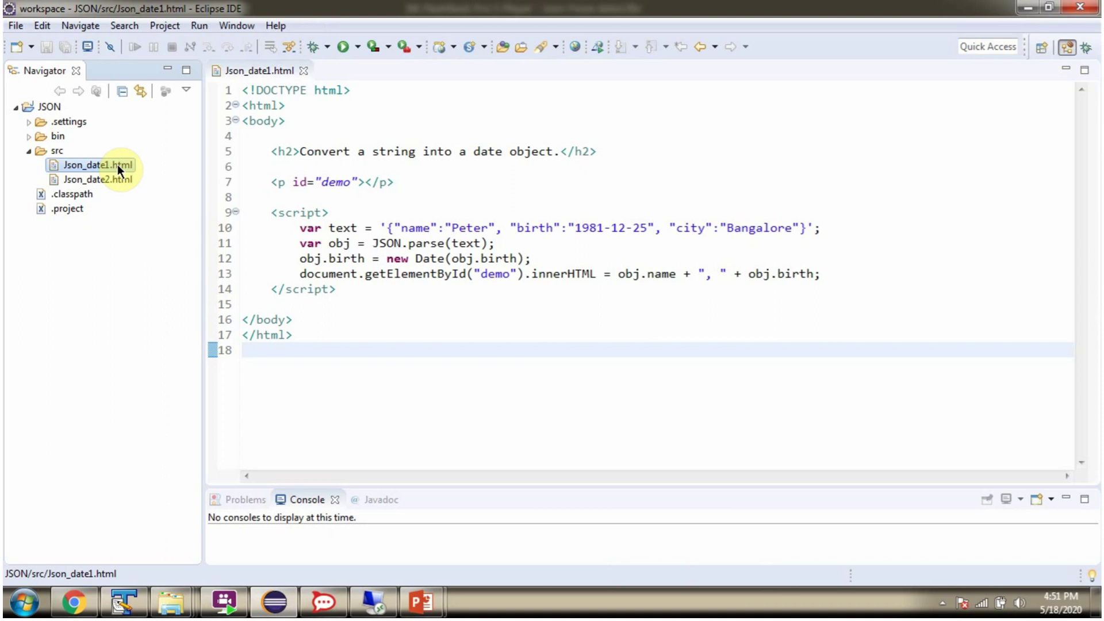
right_click(117, 165)
mouse_move(168, 164)
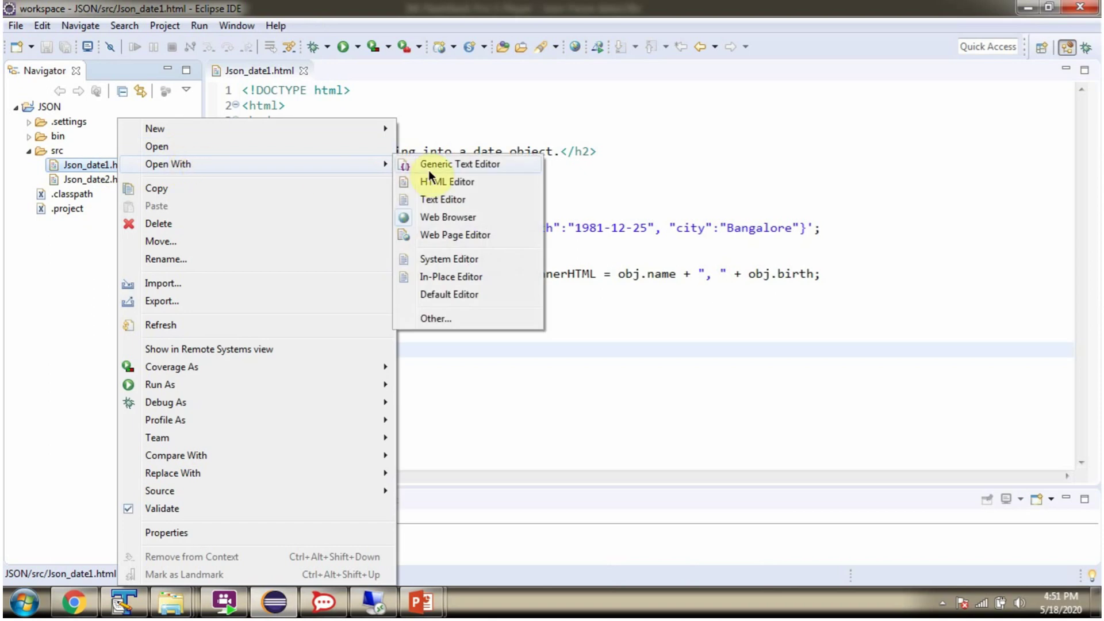
left_click(452, 218)
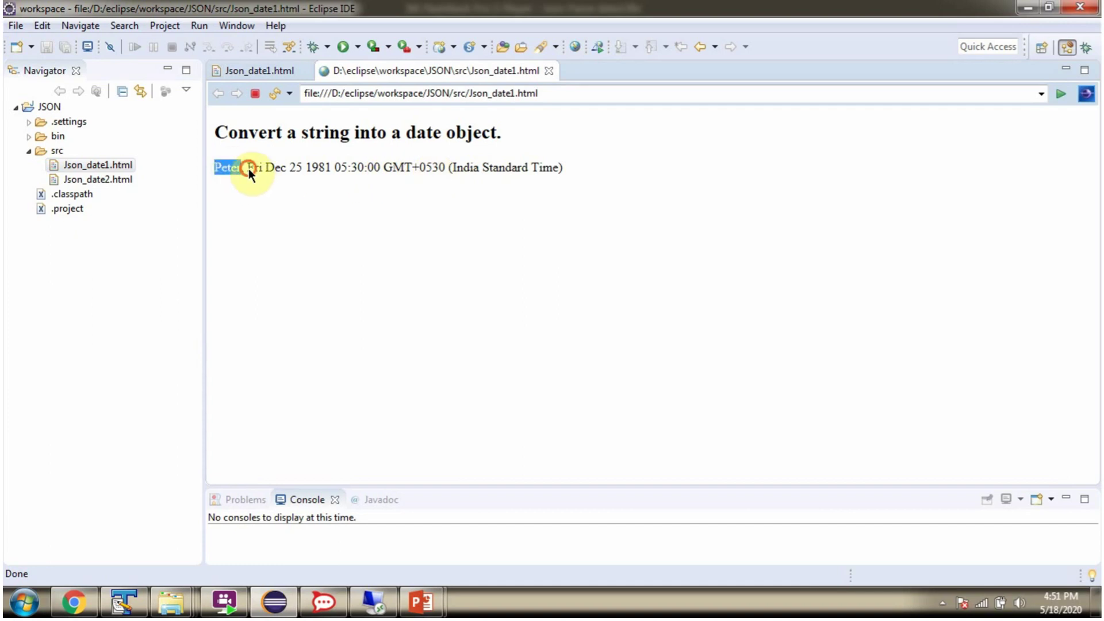
left_click_drag(249, 167, 540, 168)
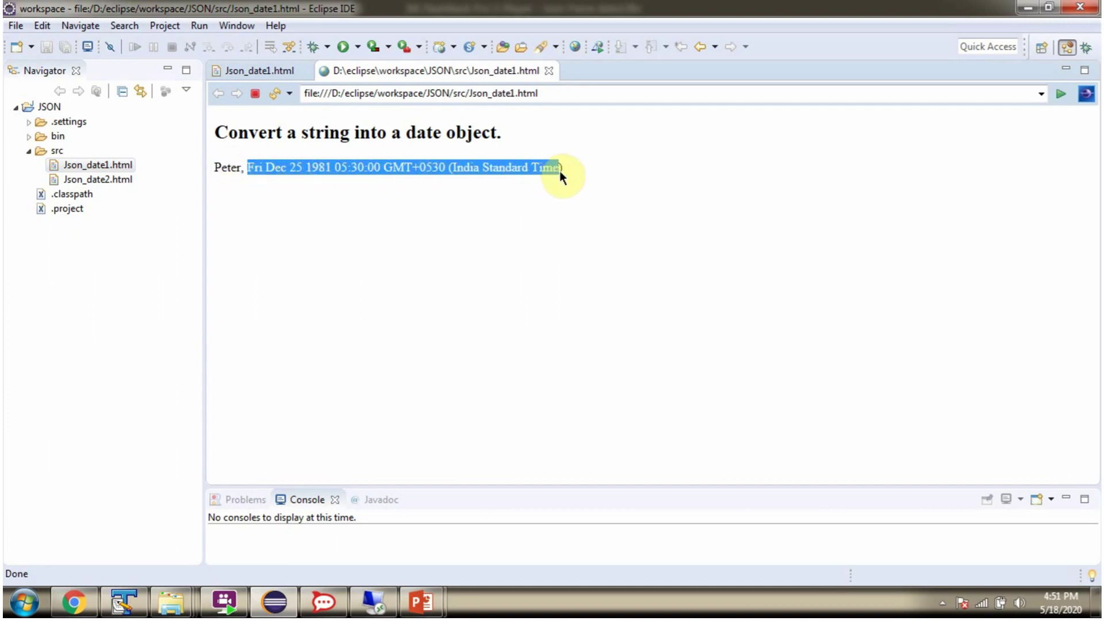
left_click(254, 73)
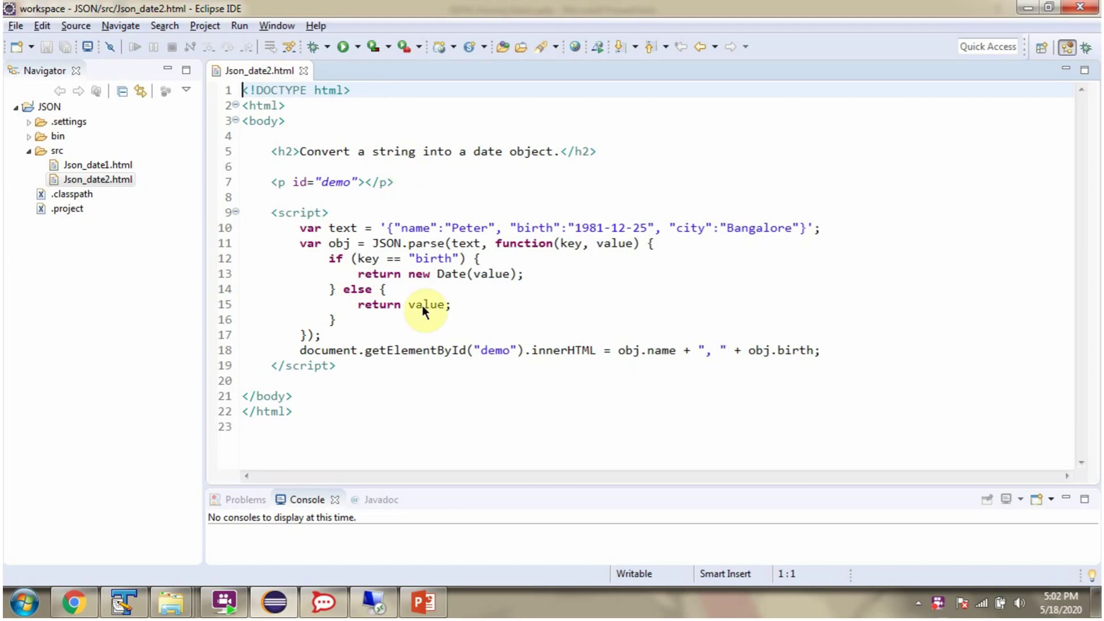
Render Json_date2.html in the Web Browser and highlight the name Peter and his birth date
right_click(129, 178)
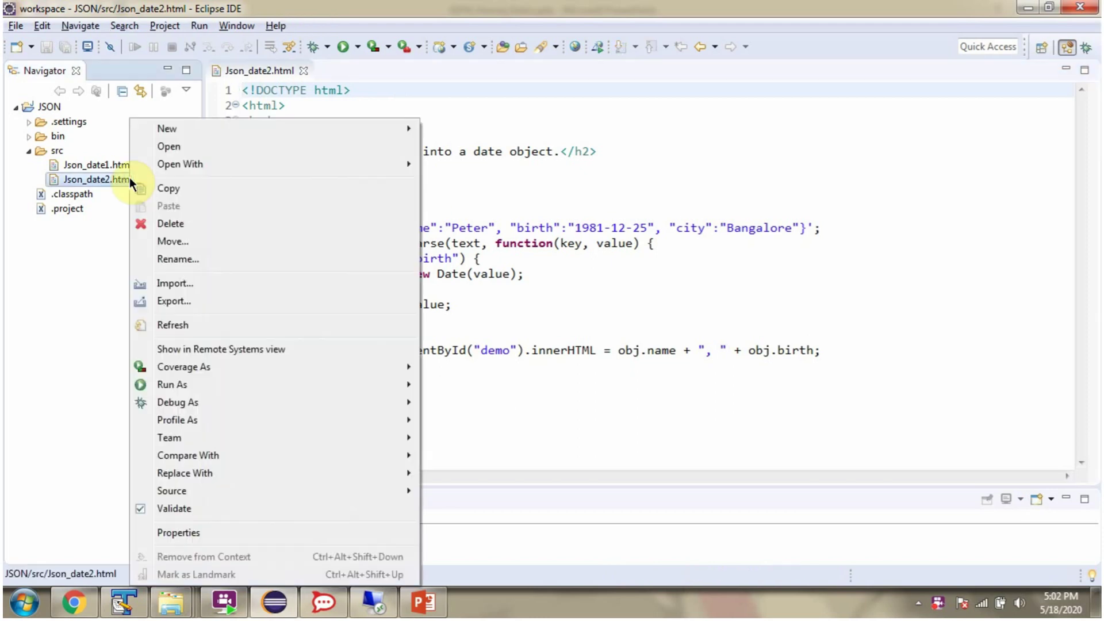
mouse_move(180, 164)
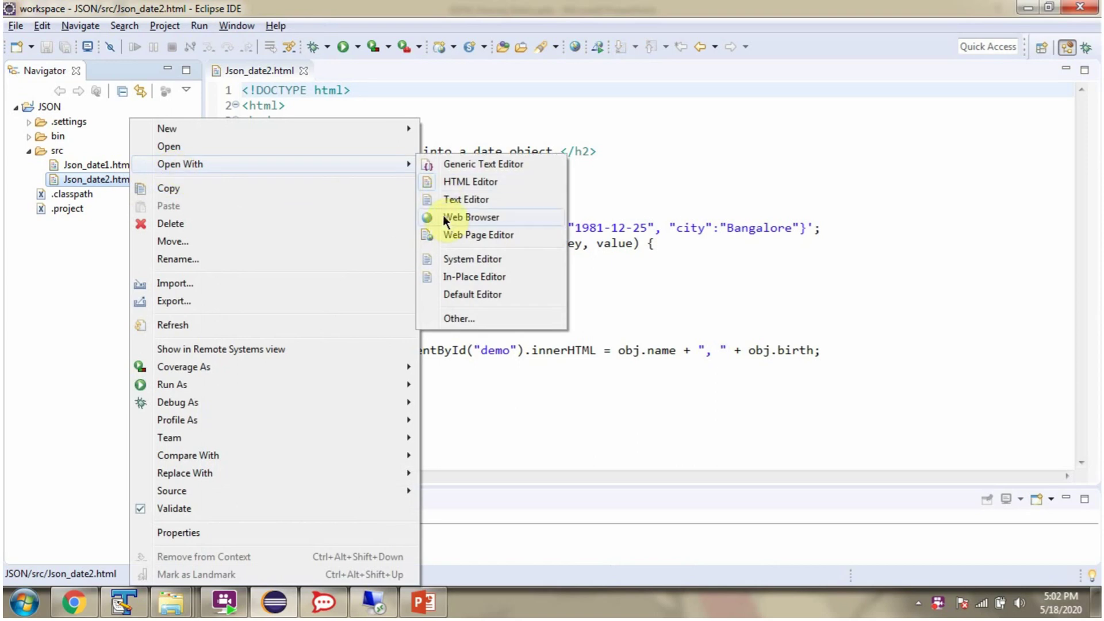
left_click(447, 220)
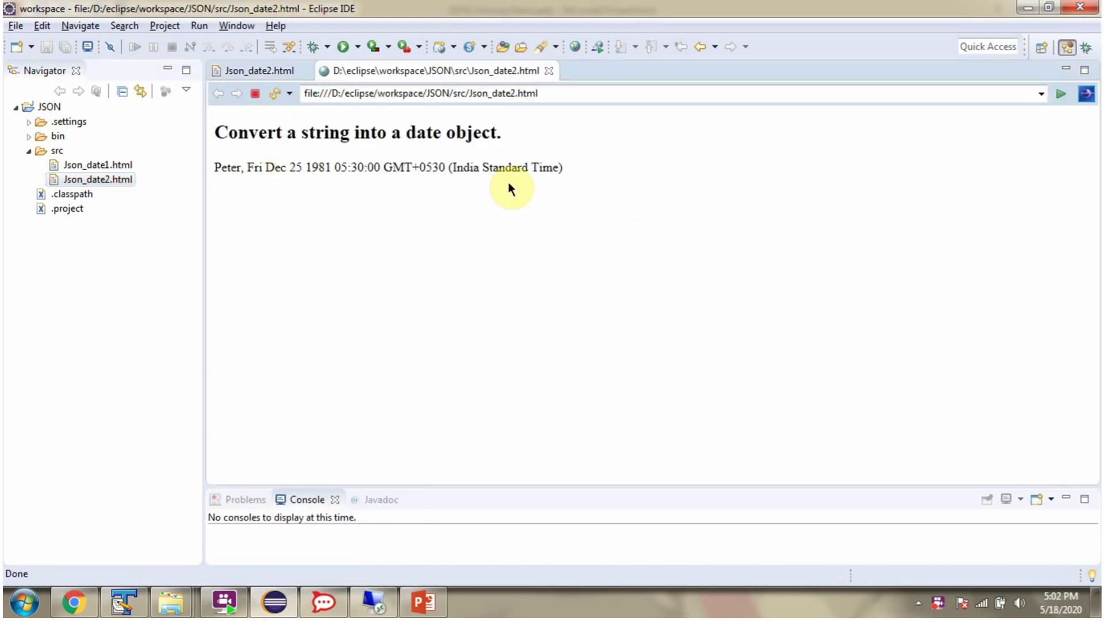
double_click(221, 169)
mouse_move(248, 170)
left_mouse_down()
mouse_move(302, 181)
mouse_move(511, 180)
left_mouse_up()
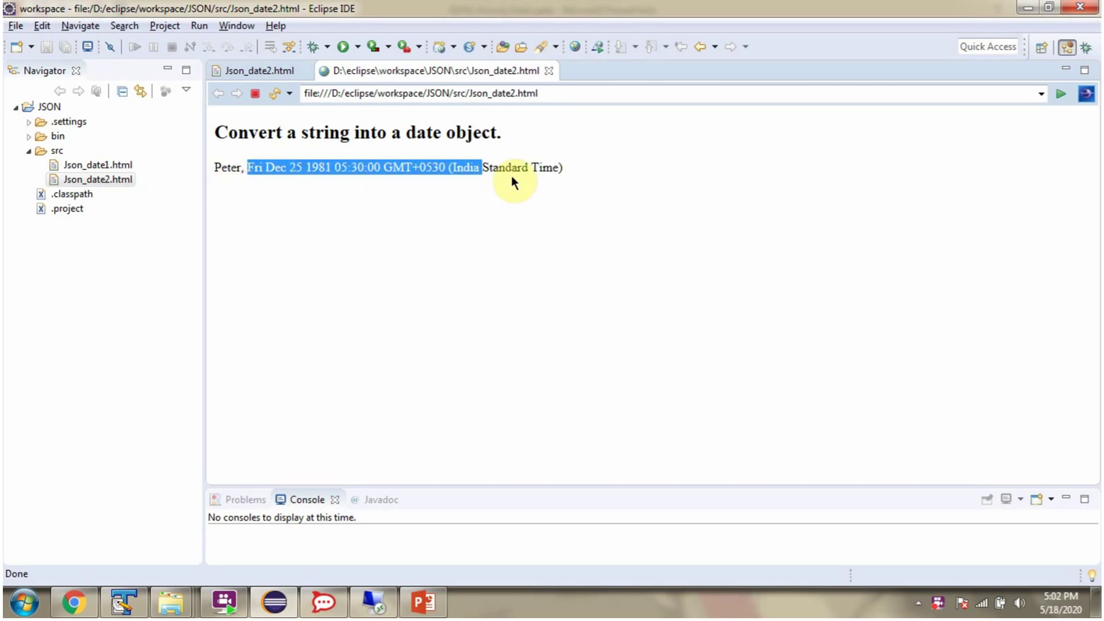
Back in the Json_date2.html source, highlight obj.name and obj.birth on line 18
left_click(289, 72)
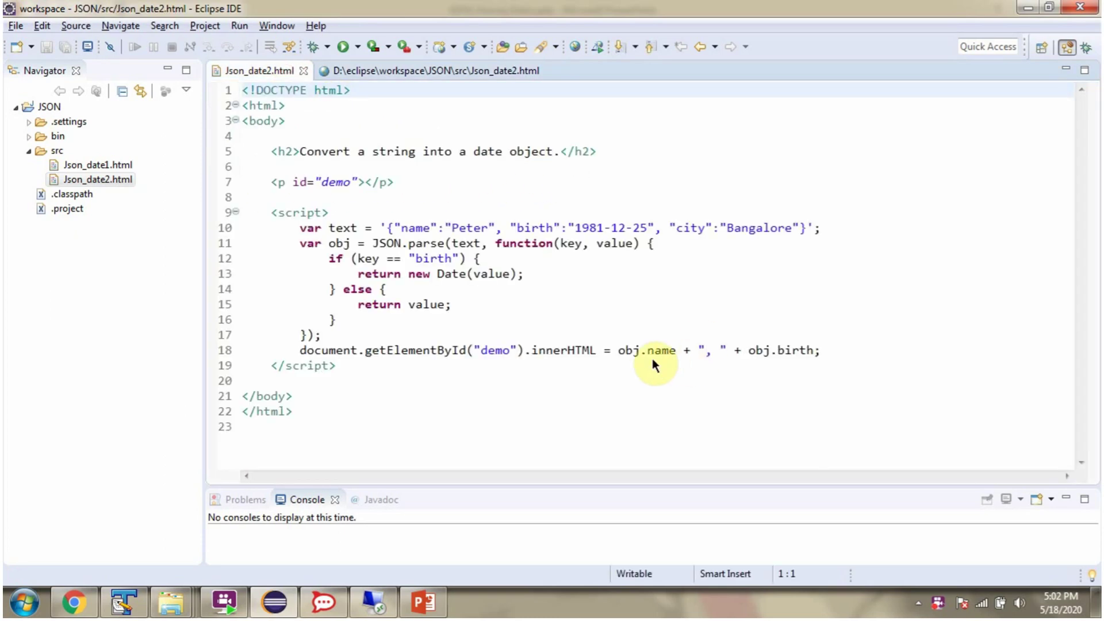
left_click_drag(619, 350, 676, 351)
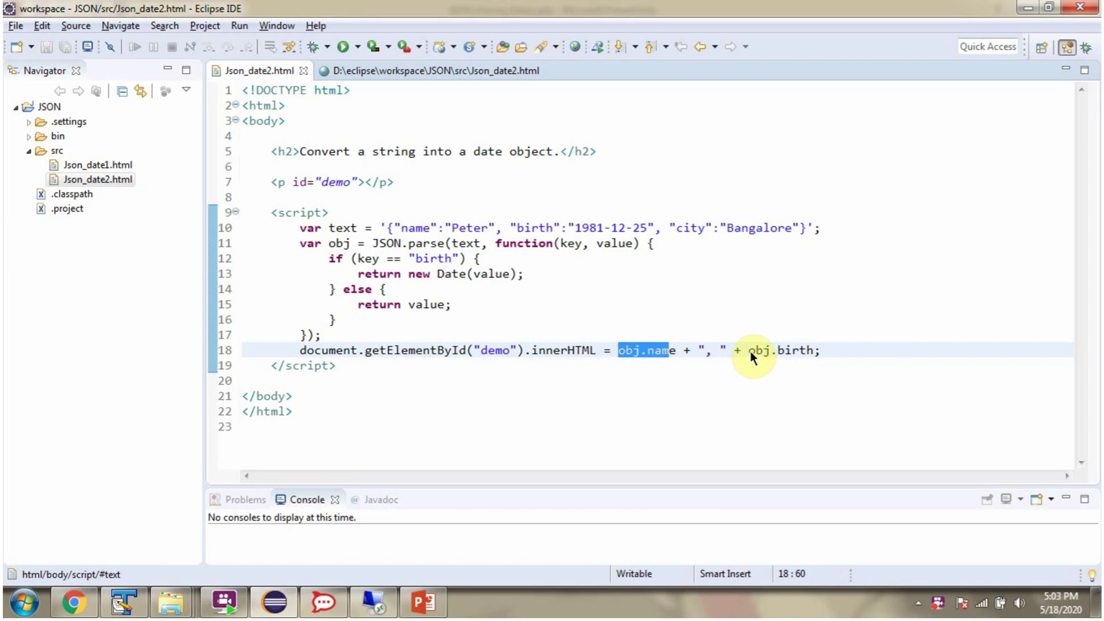
left_click_drag(747, 355, 816, 355)
left_click(813, 380)
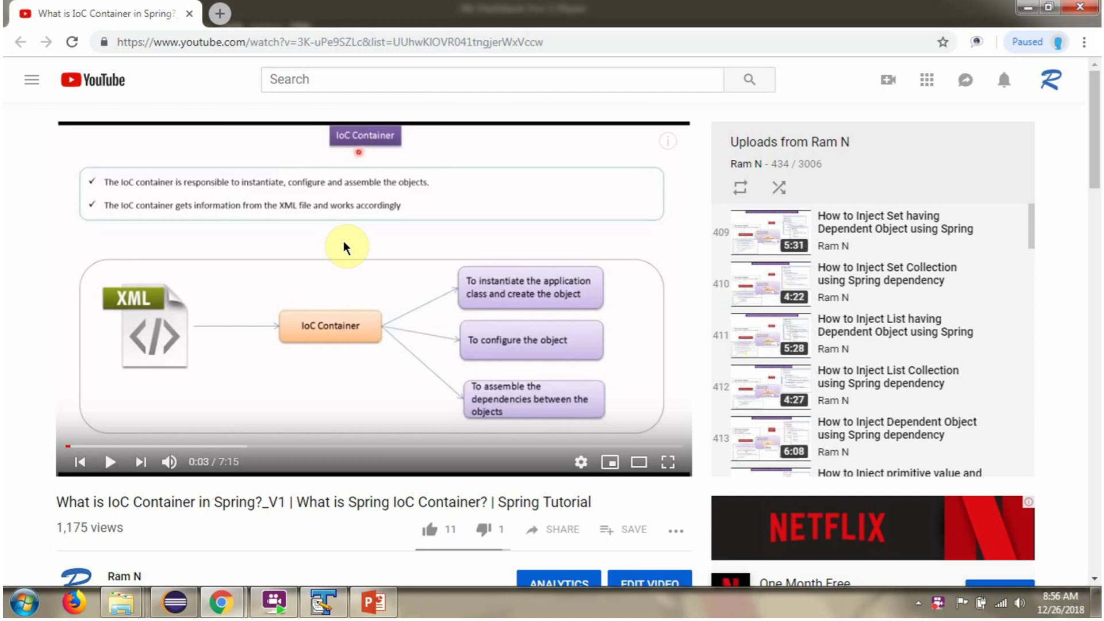
scroll(344, 248, "down", 1)
scroll(348, 247, "down", 2)
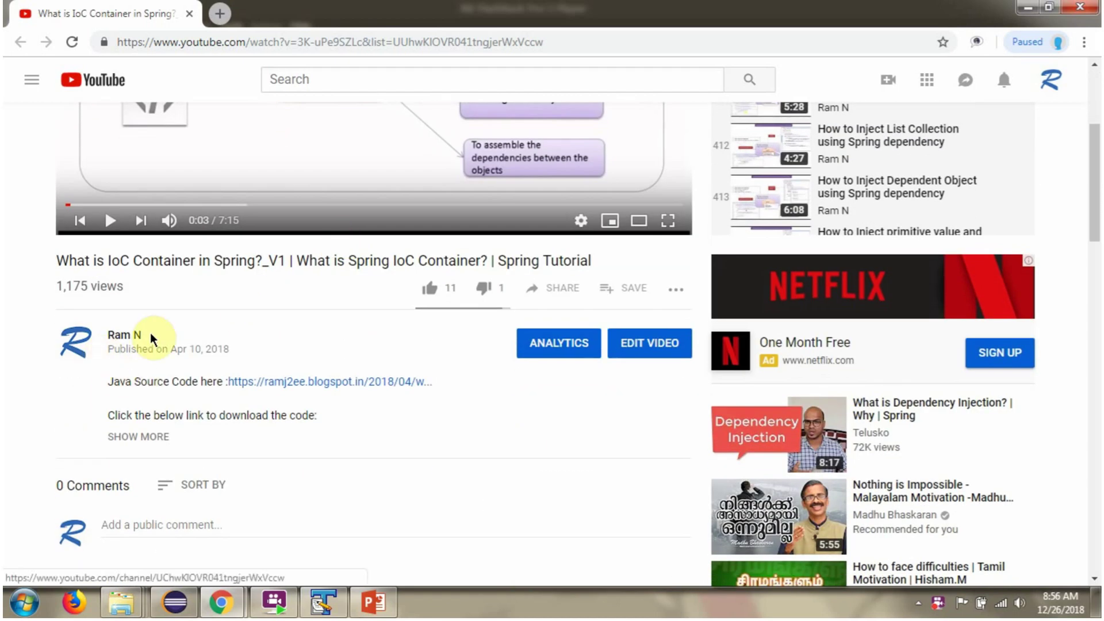
Expand the Spring IoC Container video description with SHOW MORE
left_click(157, 442)
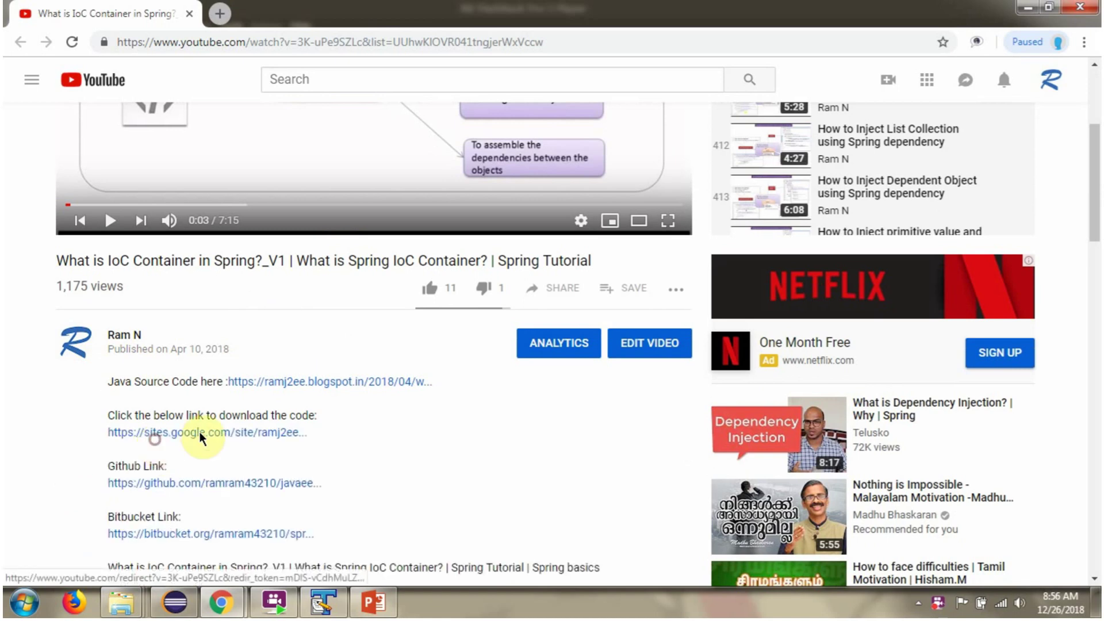
scroll(284, 307, "down", 1)
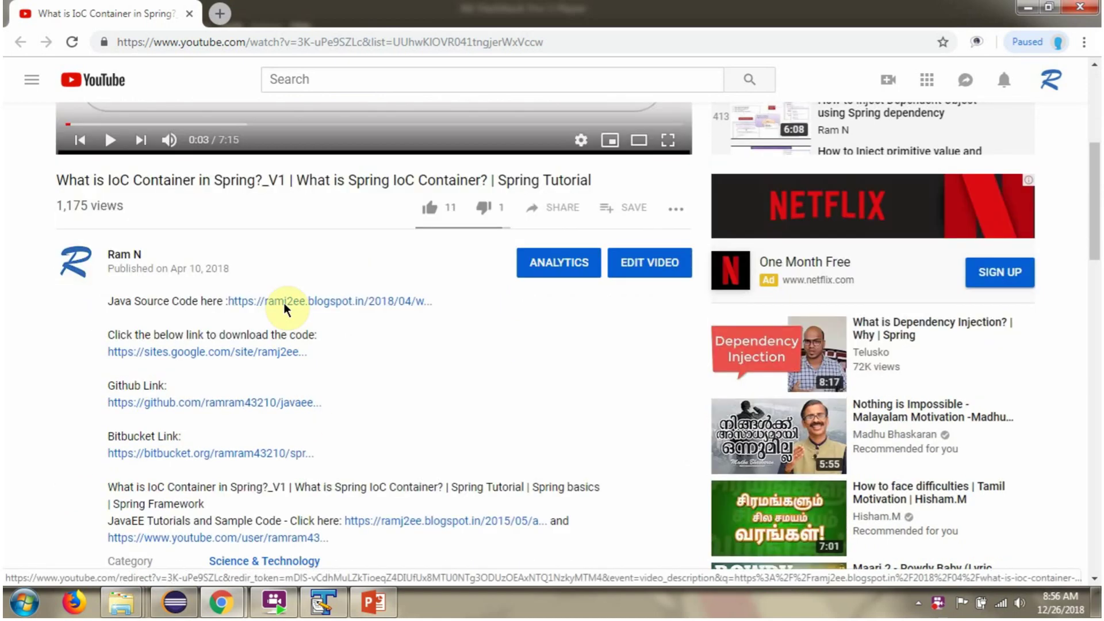